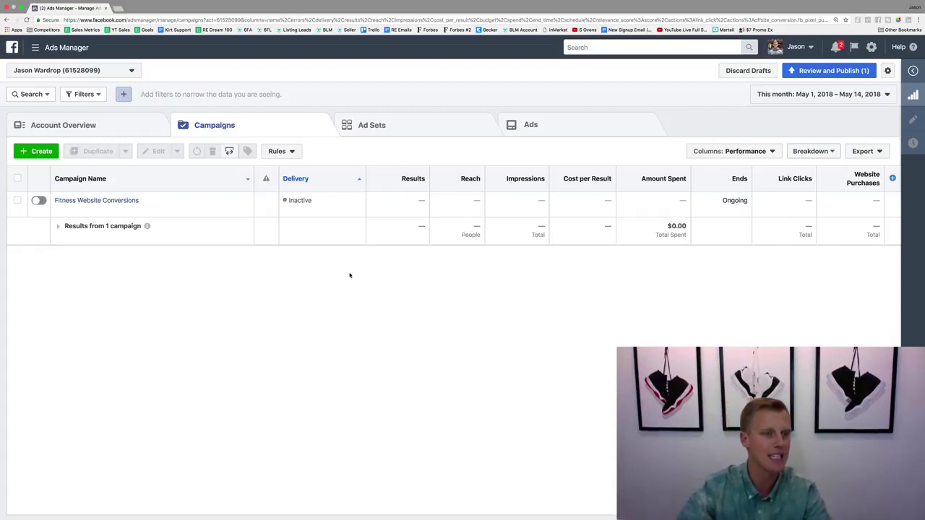
Step: Start a fresh campaign, discarding the earlier draft, with the Traffic objective and split testing enabled
{"action": "left_click", "coordinate": [33, 152]}
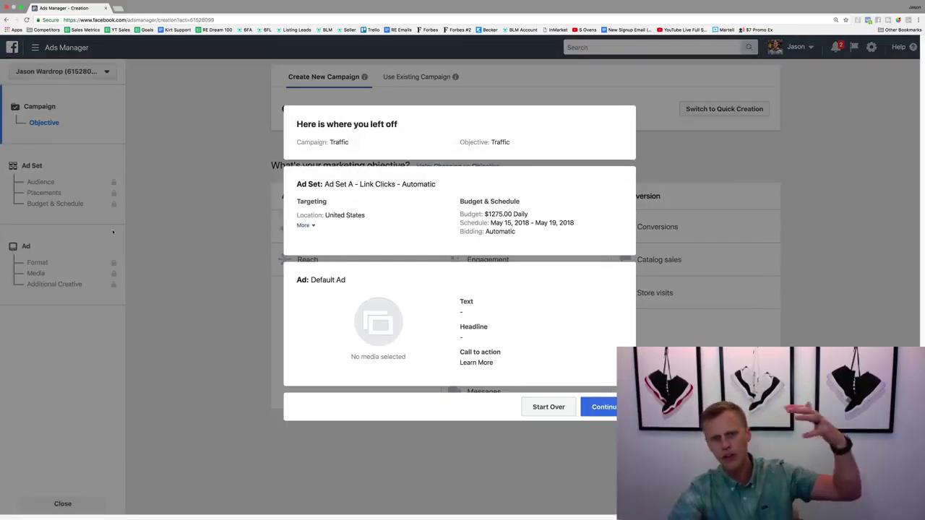
{"action": "left_click", "coordinate": [548, 408]}
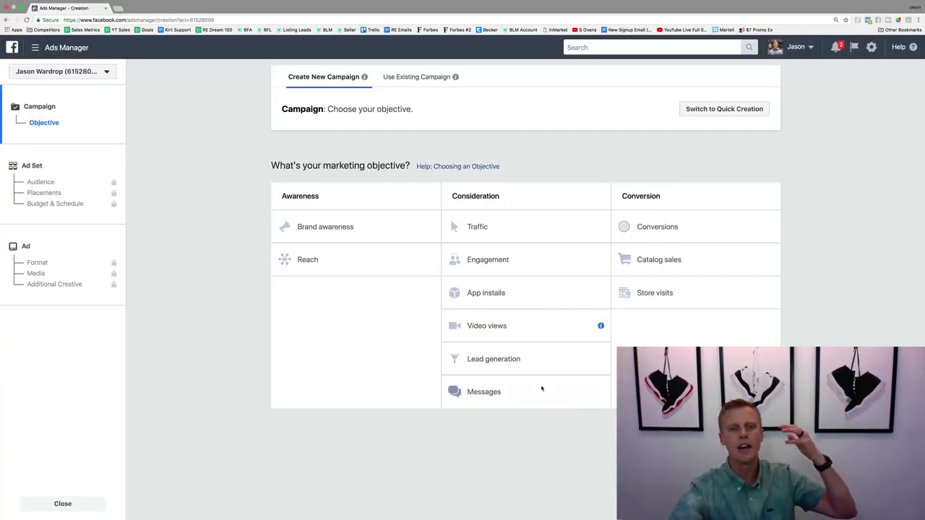
{"action": "left_click", "coordinate": [514, 229]}
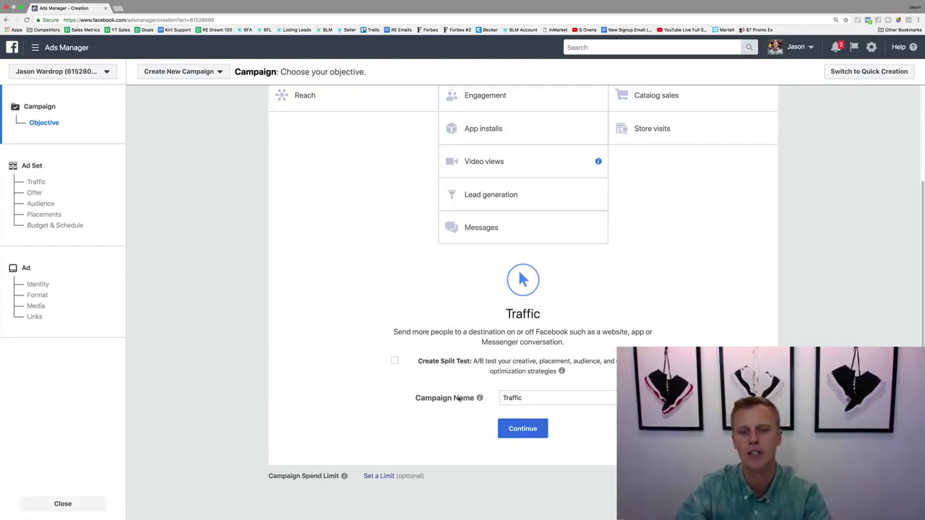
{"action": "left_click", "coordinate": [395, 361]}
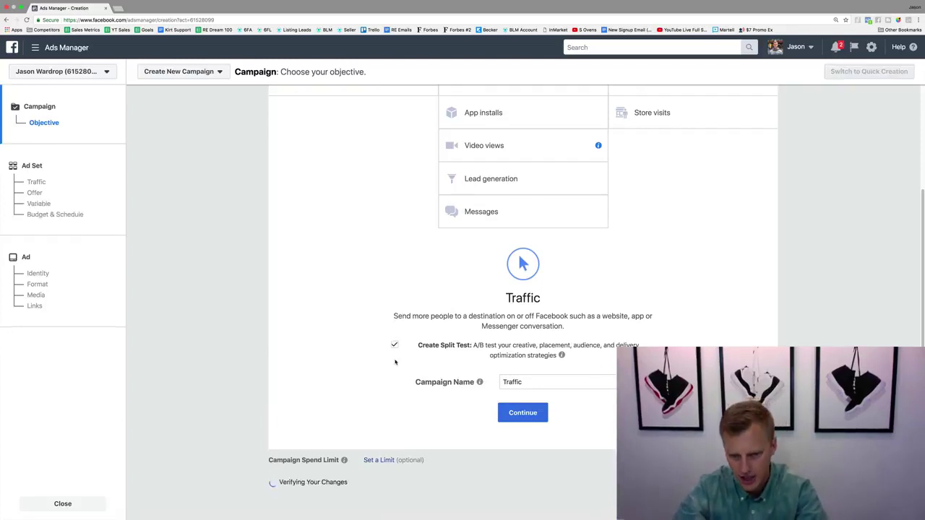
Step: Name the campaign "Traffic (Demo)" and continue to the ad set setup
{"action": "left_click", "coordinate": [531, 382]}
{"action": "type", "text": "(Demo"}
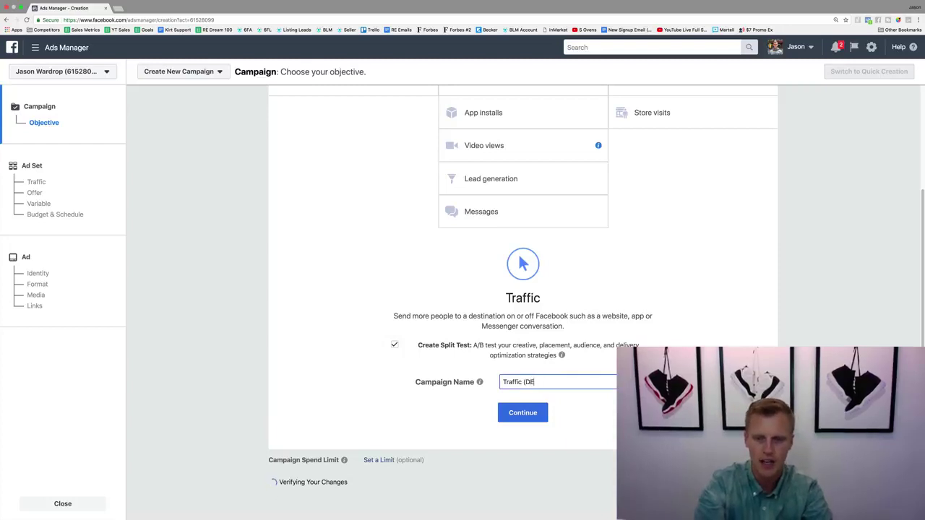
{"action": "key", "text": "BackSpace"}
{"action": "key", "text": "BackSpace"}
{"action": "key", "text": "BackSpace"}
{"action": "type", "text": "emo"}
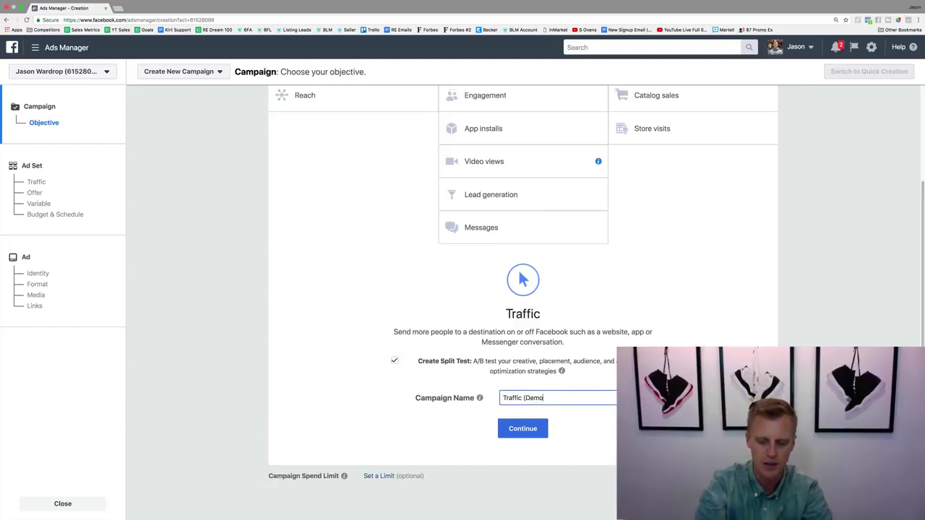
{"action": "type", "text": ")"}
{"action": "left_click", "coordinate": [528, 429]}
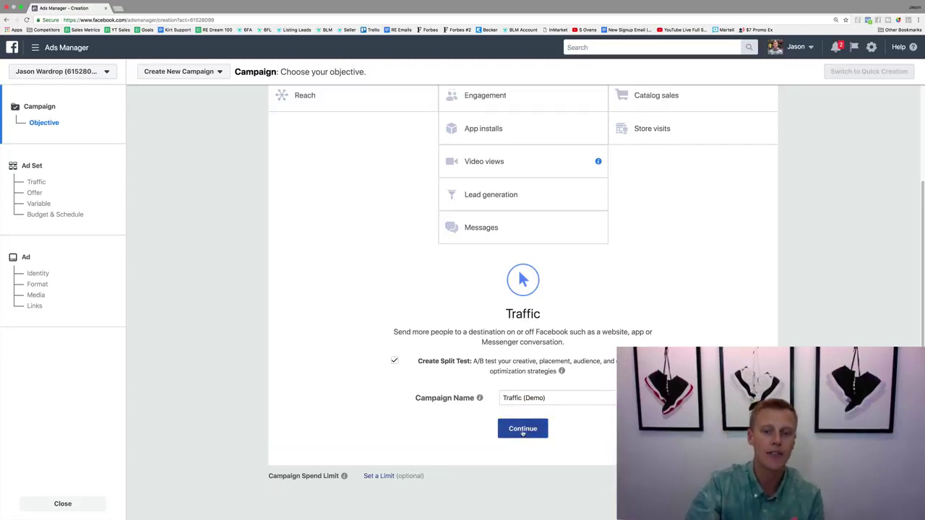
{"action": "left_click", "coordinate": [522, 431]}
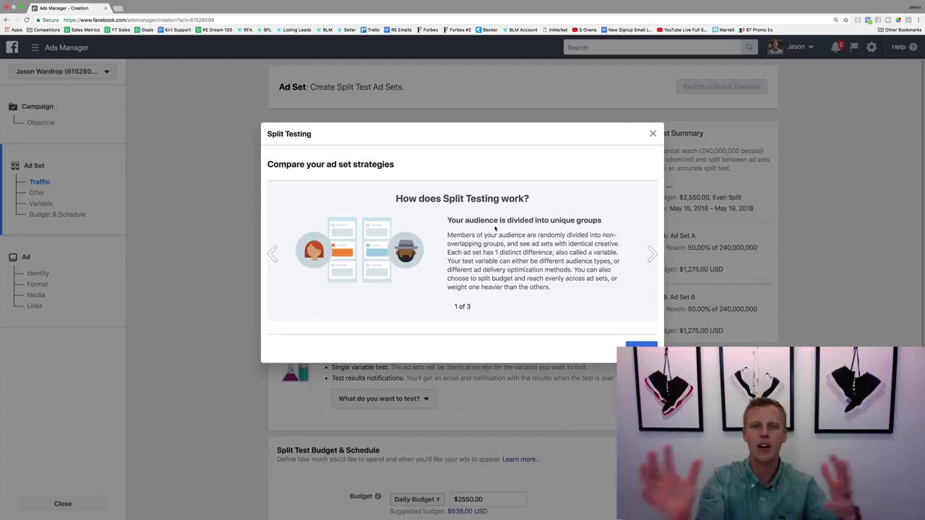
Step: Read through the introduction on how split testing works and dismiss it
{"action": "left_click", "coordinate": [650, 254]}
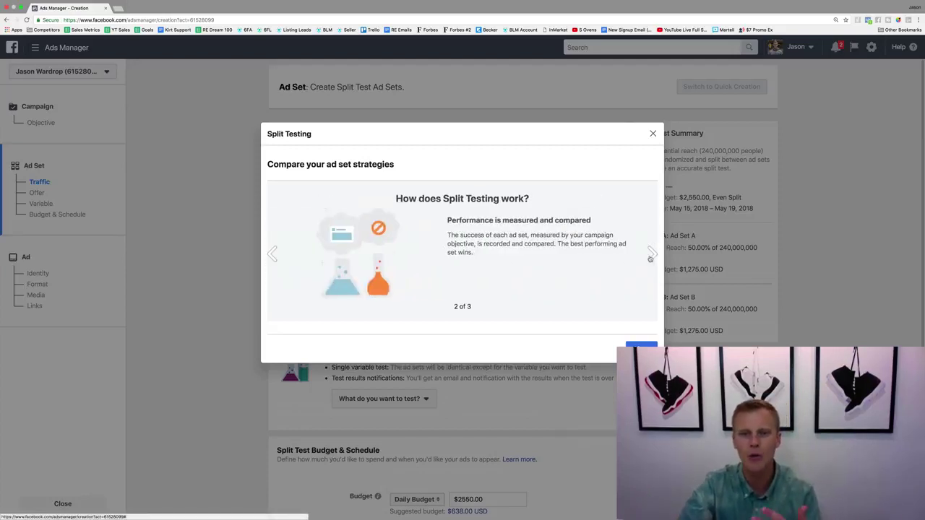
{"action": "left_click", "coordinate": [650, 254]}
{"action": "left_click", "coordinate": [641, 346]}
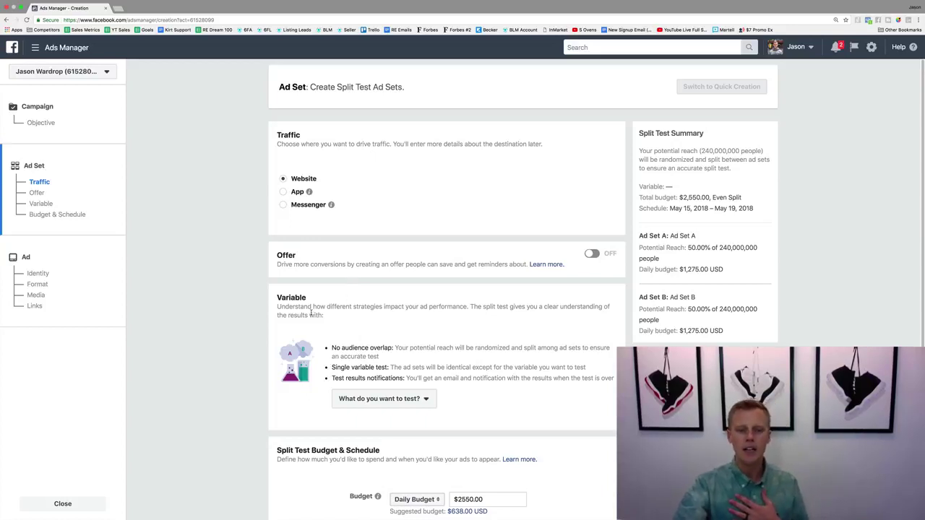
Step: Choose Placement as the variable of the split test
{"action": "scroll", "coordinate": [312, 312], "scroll_direction": "down", "scroll_amount": 2}
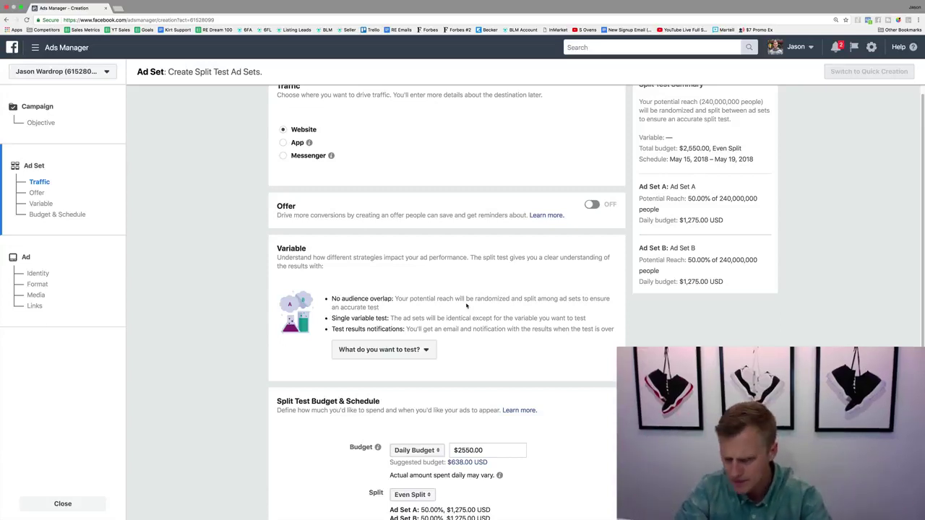
{"action": "left_click", "coordinate": [407, 350]}
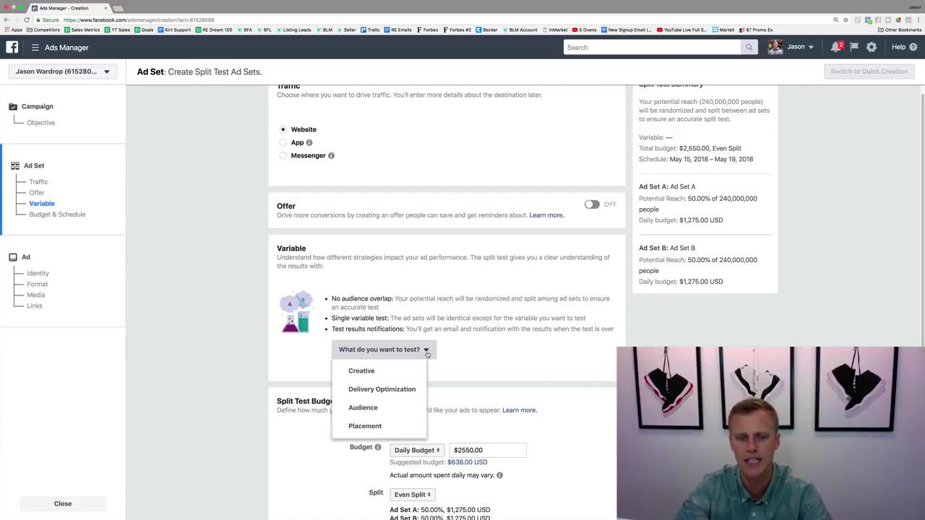
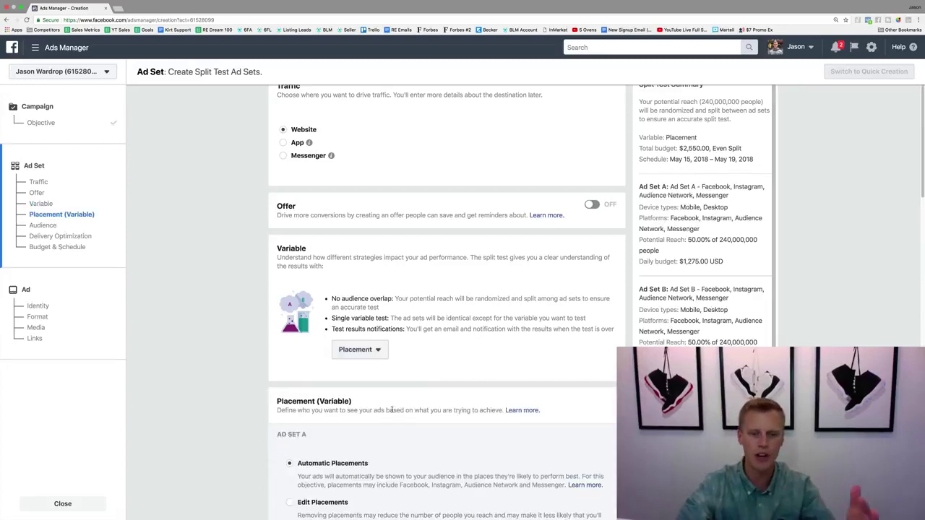
Step: Switch Ad Set B from automatic placements to Edit Placements
{"action": "scroll", "coordinate": [325, 347], "scroll_direction": "down", "scroll_amount": 3}
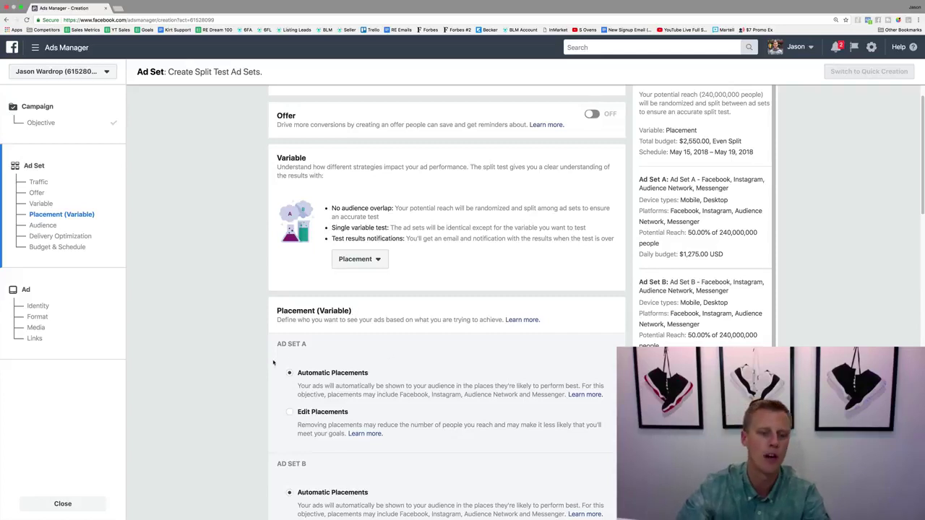
{"action": "scroll", "coordinate": [273, 363], "scroll_direction": "down", "scroll_amount": 2}
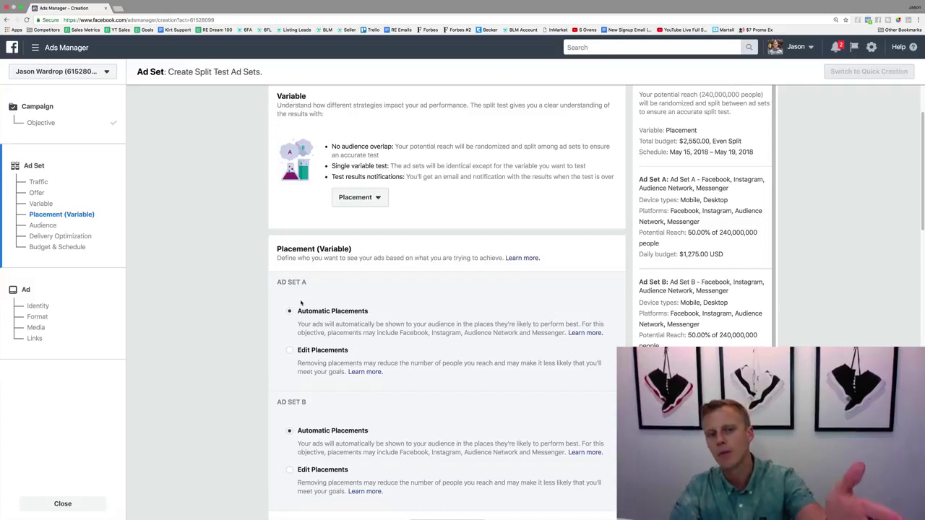
{"action": "scroll", "coordinate": [304, 306], "scroll_direction": "down", "scroll_amount": 1}
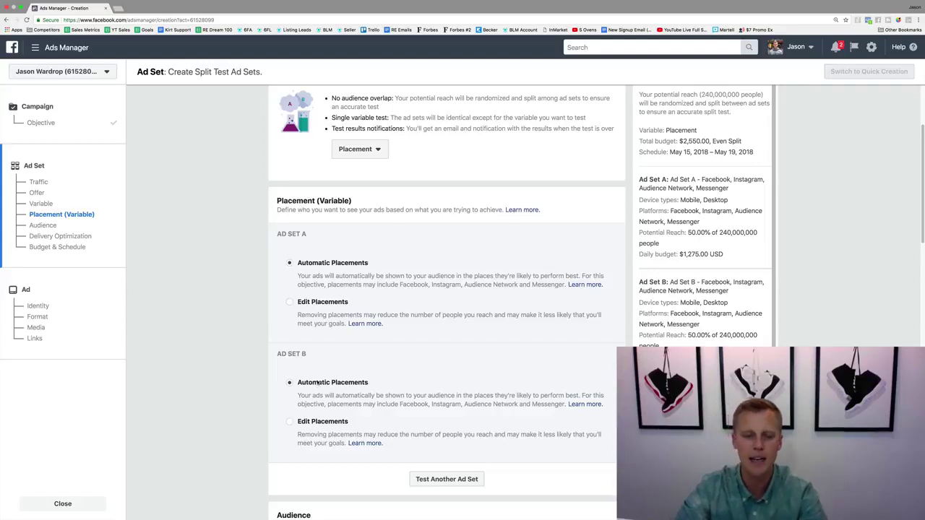
{"action": "scroll", "coordinate": [319, 365], "scroll_direction": "down", "scroll_amount": 1}
{"action": "left_click", "coordinate": [289, 377]}
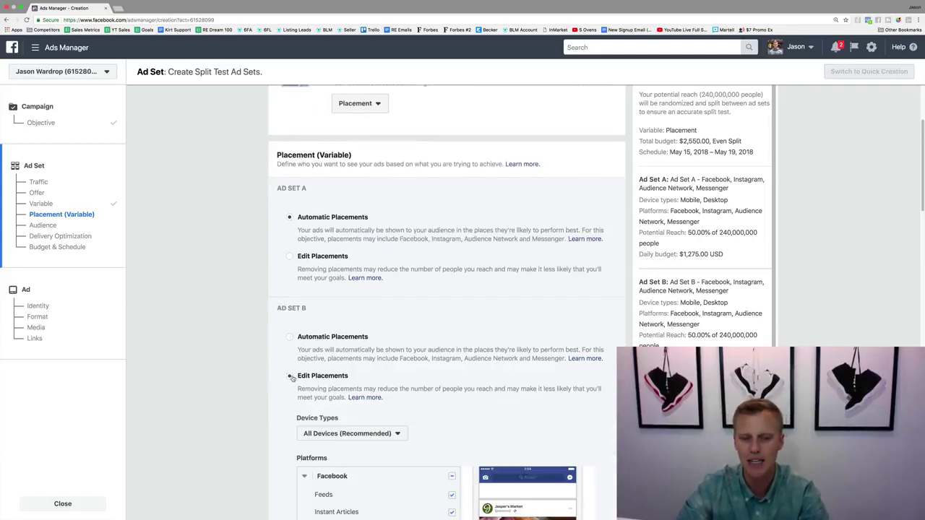
Step: Limit Ad Set B to Facebook Feeds by removing Instant Articles, Right Column, Marketplace, Instagram, Audience Network and Messenger
{"action": "scroll", "coordinate": [287, 372], "scroll_direction": "down", "scroll_amount": 4}
{"action": "scroll", "coordinate": [286, 371], "scroll_direction": "down", "scroll_amount": 1}
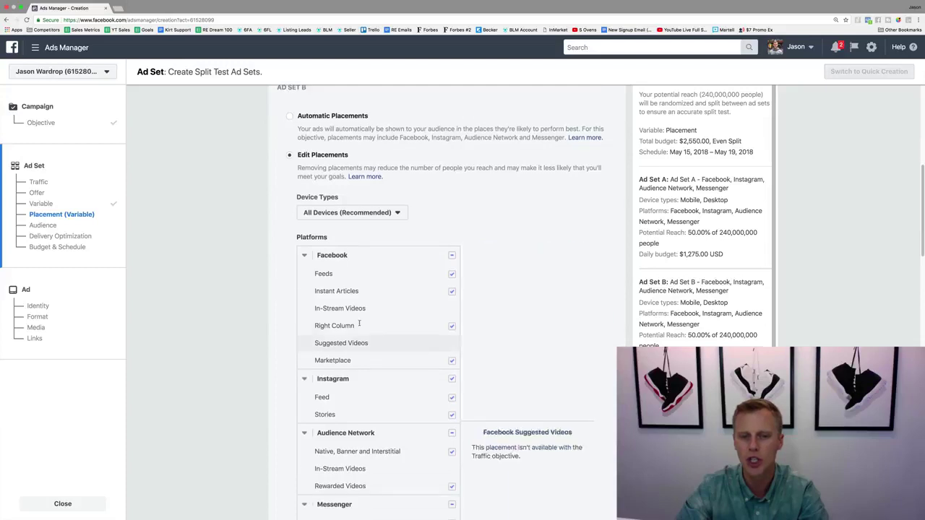
{"action": "left_click", "coordinate": [451, 291]}
{"action": "left_click", "coordinate": [452, 326]}
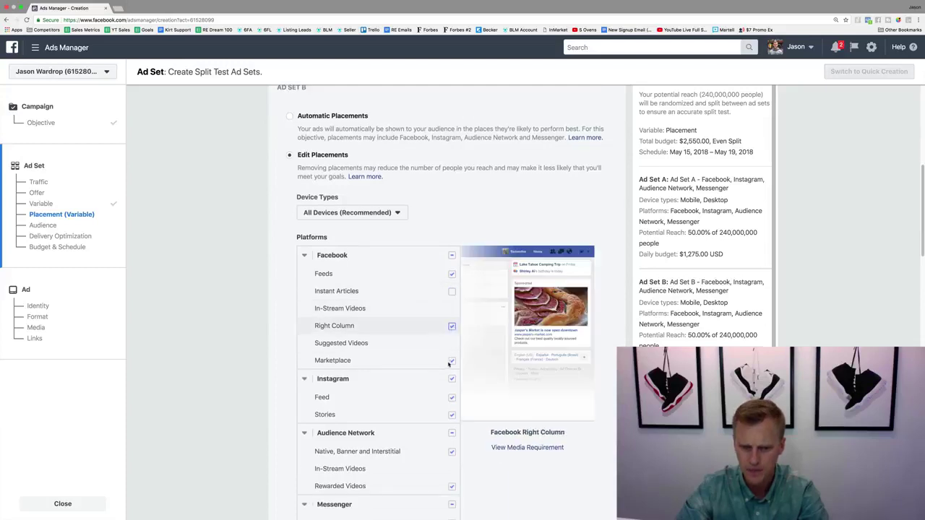
{"action": "left_click", "coordinate": [452, 361]}
{"action": "left_click", "coordinate": [452, 379]}
{"action": "left_click", "coordinate": [451, 434]}
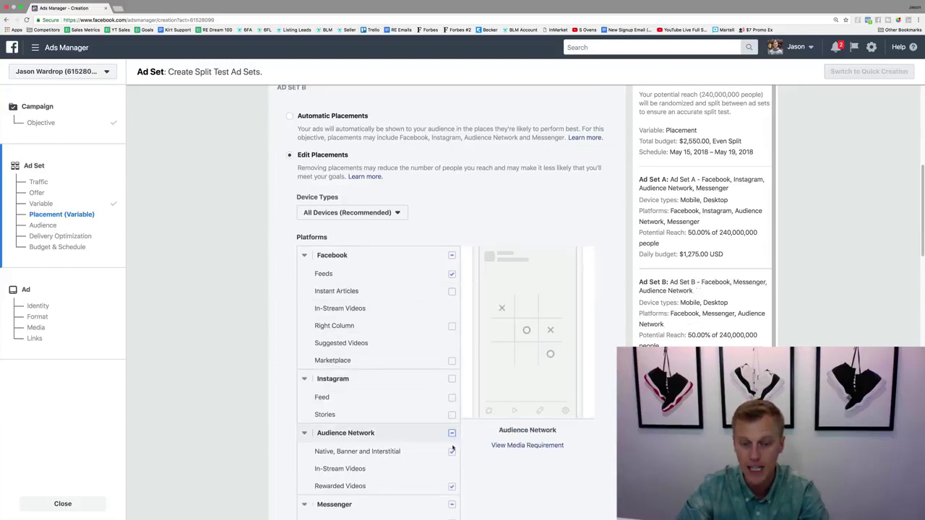
{"action": "left_click", "coordinate": [451, 504]}
{"action": "scroll", "coordinate": [442, 448], "scroll_direction": "down", "scroll_amount": 2}
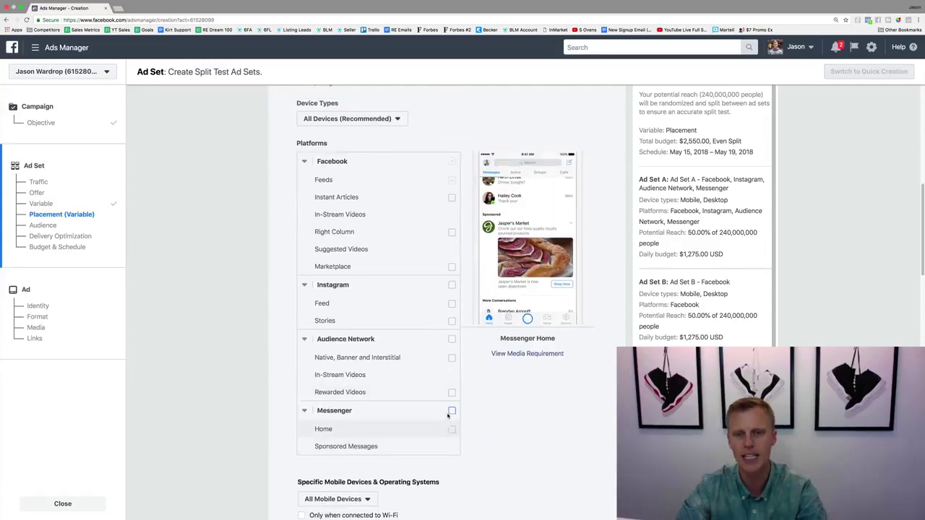
Step: Add a third ad set to the split test and limit its placements to the Instagram Feed
{"action": "scroll", "coordinate": [448, 419], "scroll_direction": "up", "scroll_amount": 5}
{"action": "scroll", "coordinate": [456, 396], "scroll_direction": "down", "scroll_amount": 6}
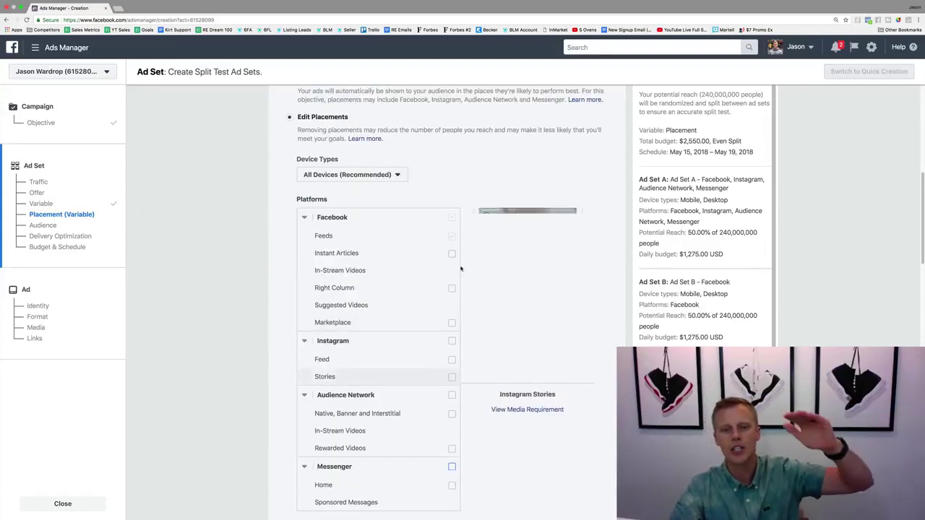
{"action": "scroll", "coordinate": [450, 264], "scroll_direction": "down", "scroll_amount": 1}
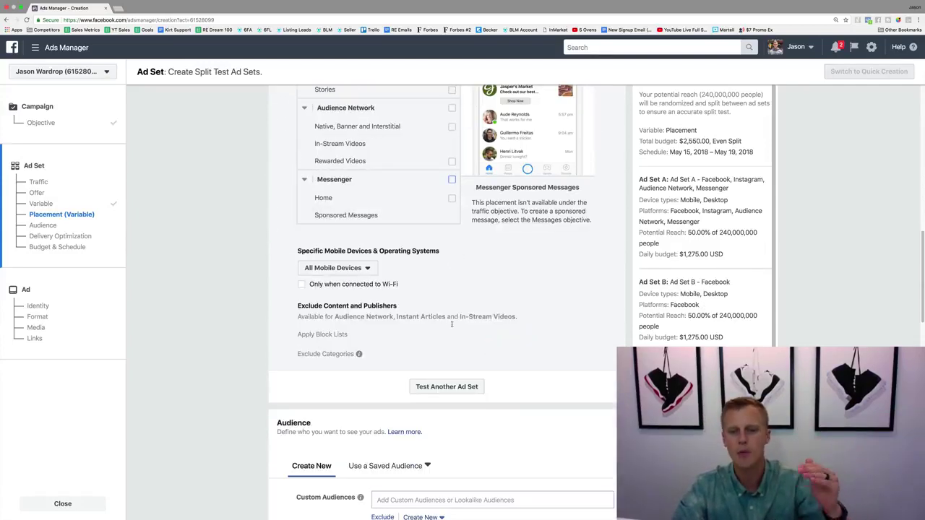
{"action": "left_click", "coordinate": [451, 389]}
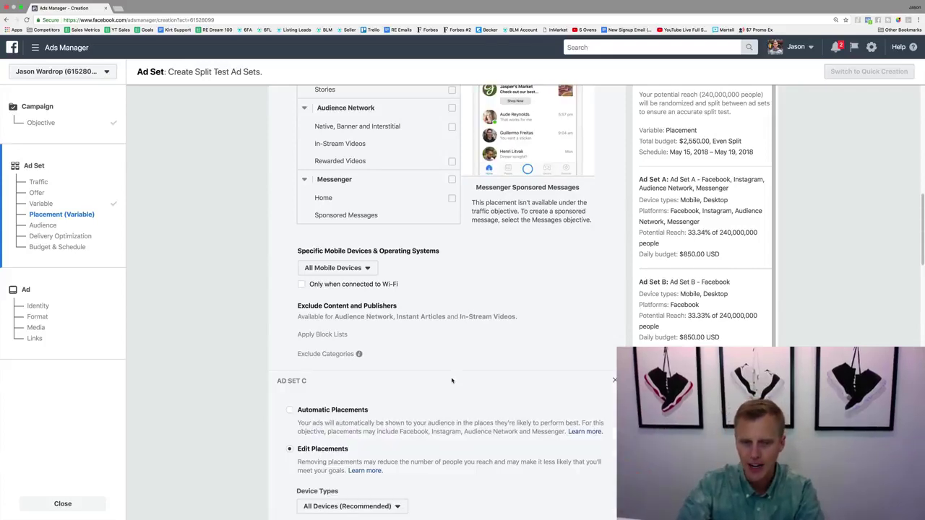
{"action": "scroll", "coordinate": [449, 386], "scroll_direction": "down", "scroll_amount": 5}
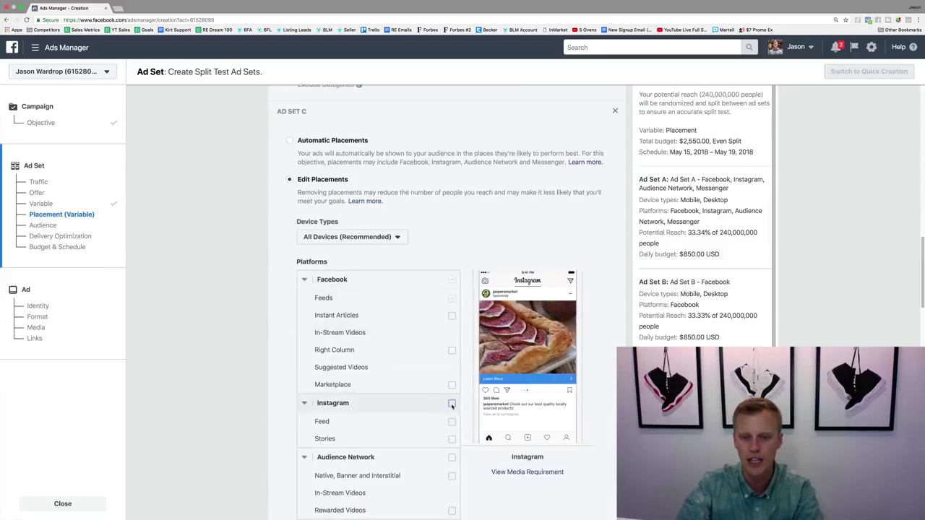
{"action": "left_click", "coordinate": [452, 439]}
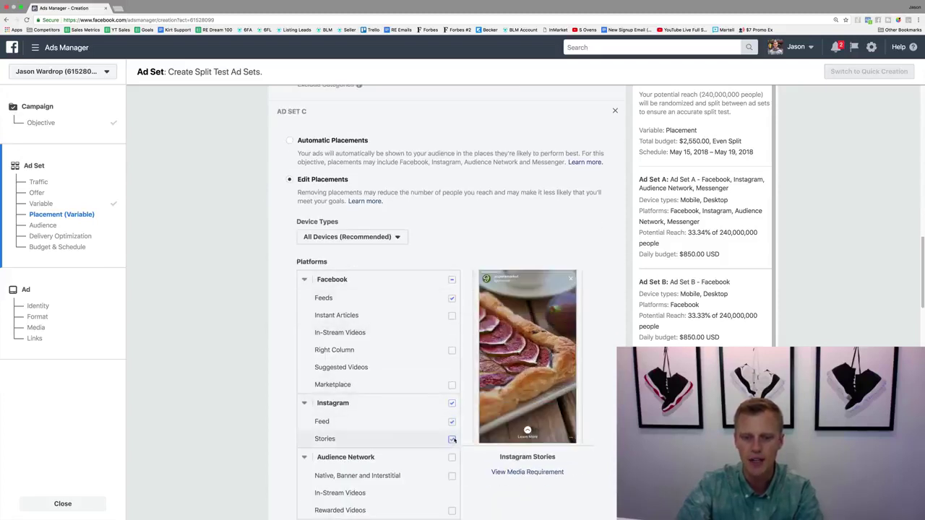
{"action": "left_click", "coordinate": [452, 281]}
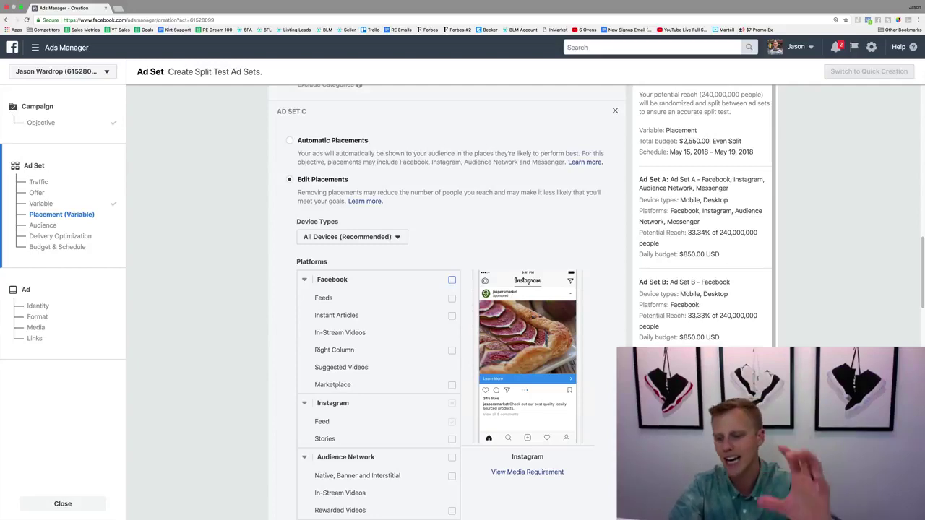
Step: Change the split test variable to Audience
{"action": "scroll", "coordinate": [569, 393], "scroll_direction": "down", "scroll_amount": 10}
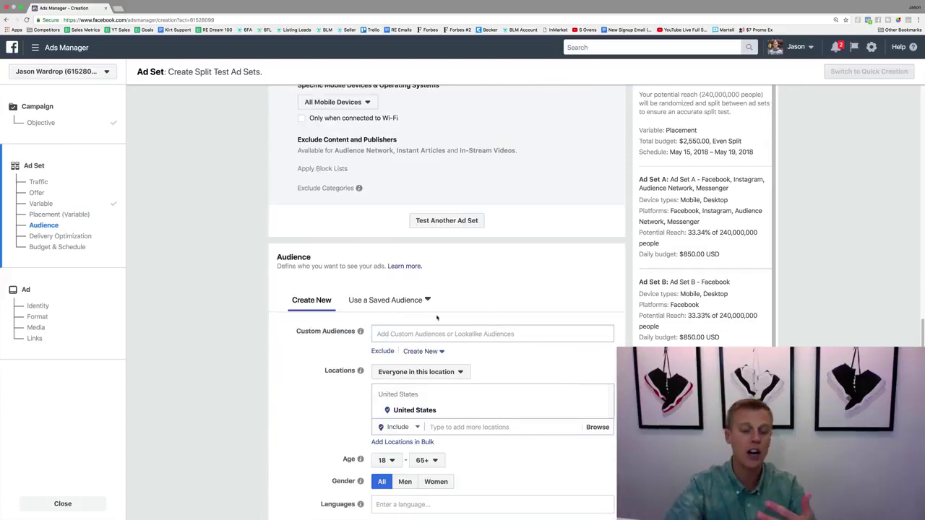
{"action": "scroll", "coordinate": [436, 318], "scroll_direction": "down", "scroll_amount": 2}
{"action": "scroll", "coordinate": [436, 317], "scroll_direction": "up", "scroll_amount": 10}
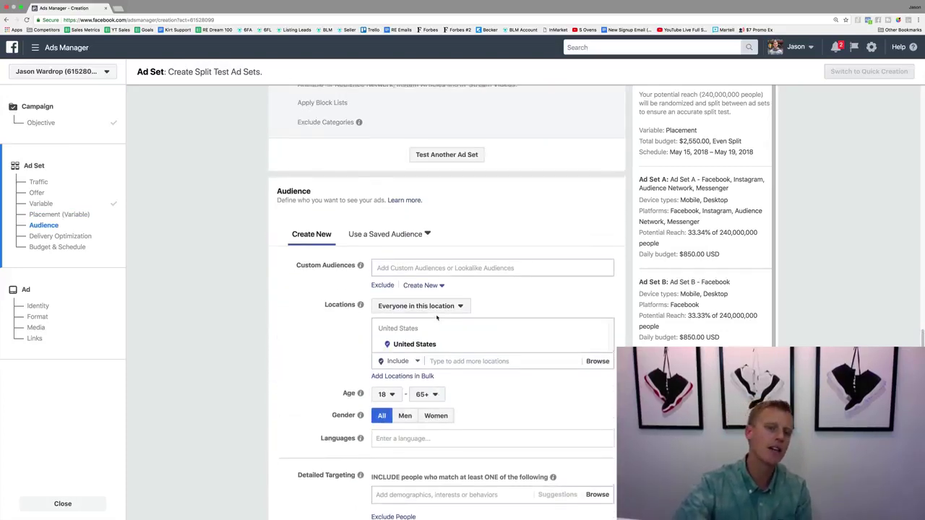
{"action": "scroll", "coordinate": [436, 317], "scroll_direction": "up", "scroll_amount": 10}
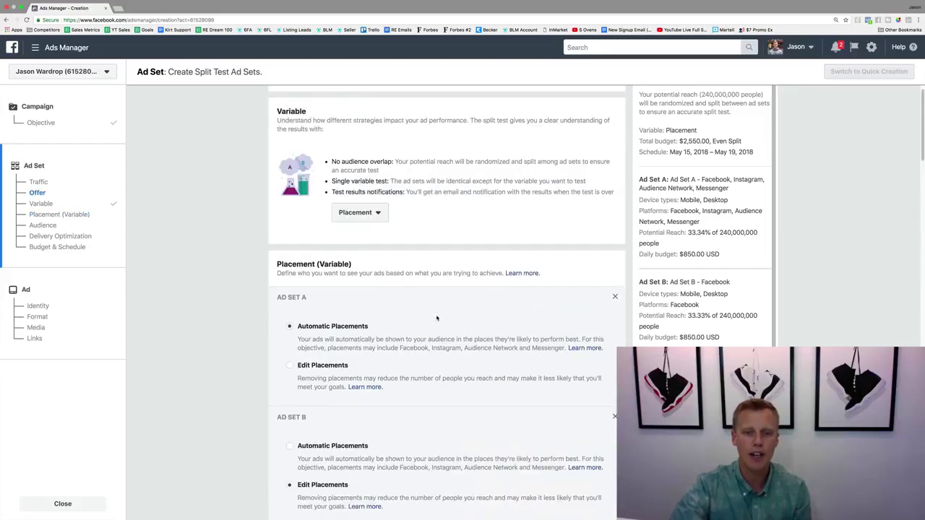
{"action": "left_click", "coordinate": [375, 227]}
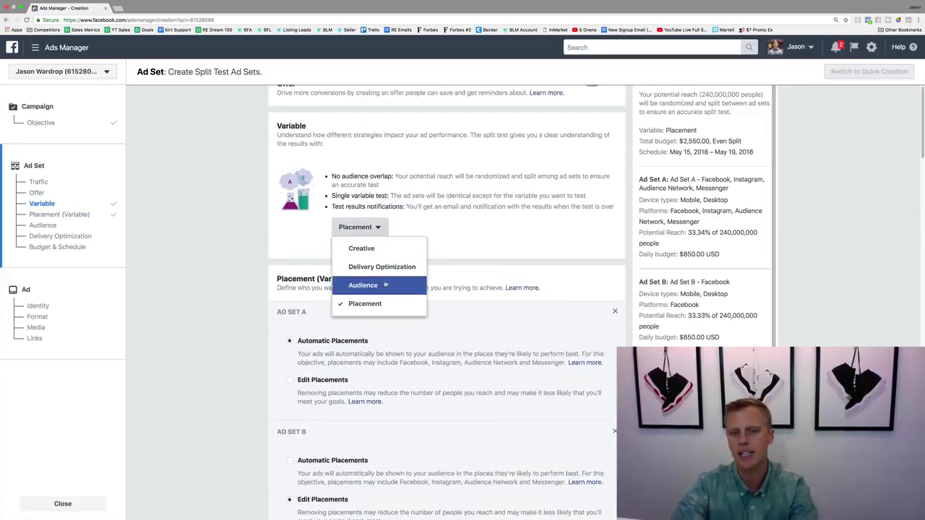
{"action": "left_click", "coordinate": [360, 287]}
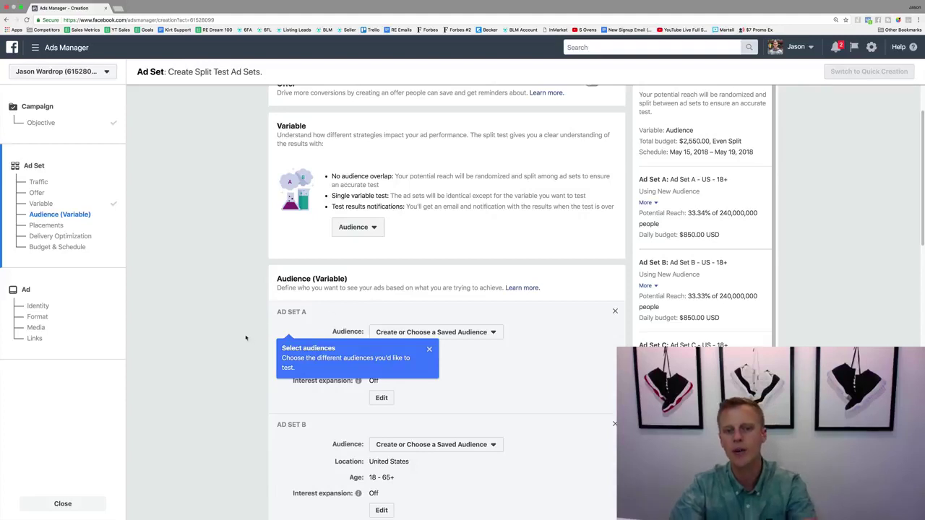
Step: Assign the saved audience "Dallas Texas - Fitness" to Ad Set A
{"action": "scroll", "coordinate": [326, 274], "scroll_direction": "down", "scroll_amount": 1}
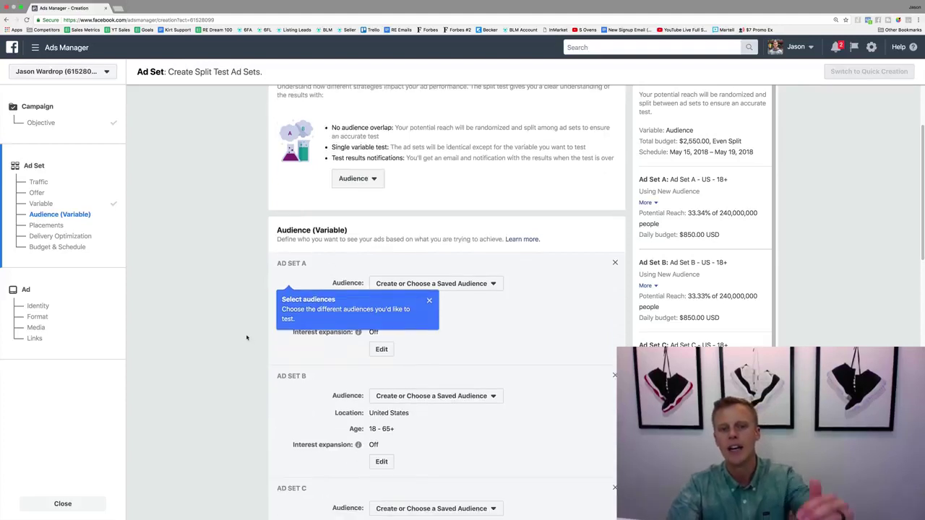
{"action": "left_click", "coordinate": [486, 285]}
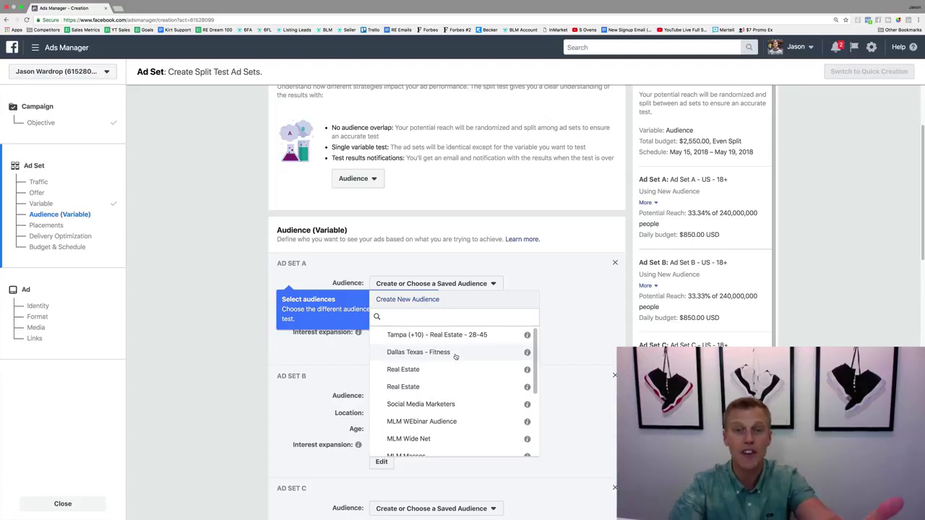
{"action": "left_click", "coordinate": [454, 354]}
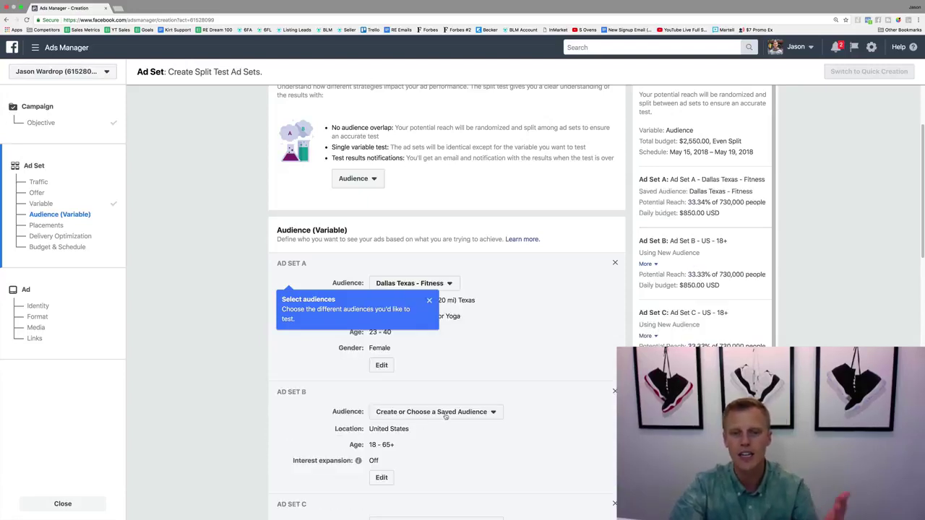
Step: Assign the second saved audience named "Real Estate" to Ad Set B
{"action": "left_click", "coordinate": [484, 415]}
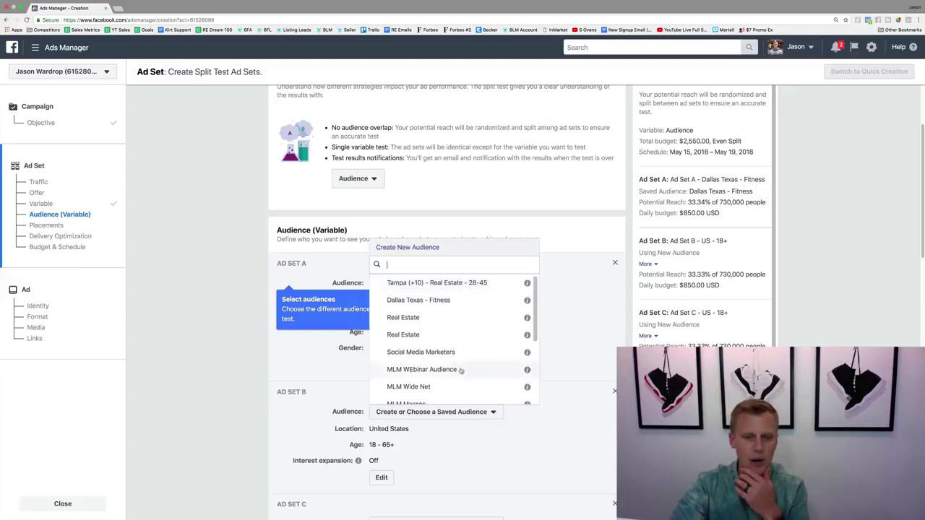
{"action": "left_click", "coordinate": [449, 330]}
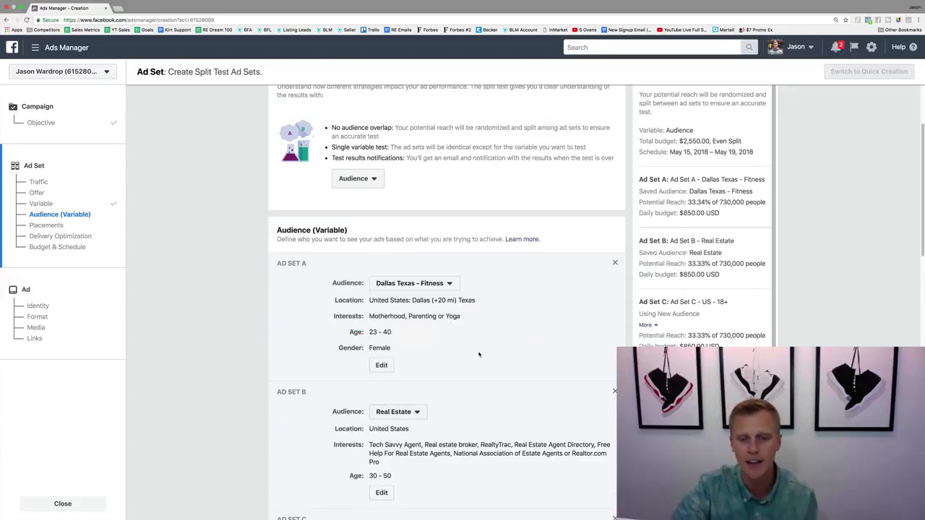
{"action": "scroll", "coordinate": [481, 352], "scroll_direction": "down", "scroll_amount": 2}
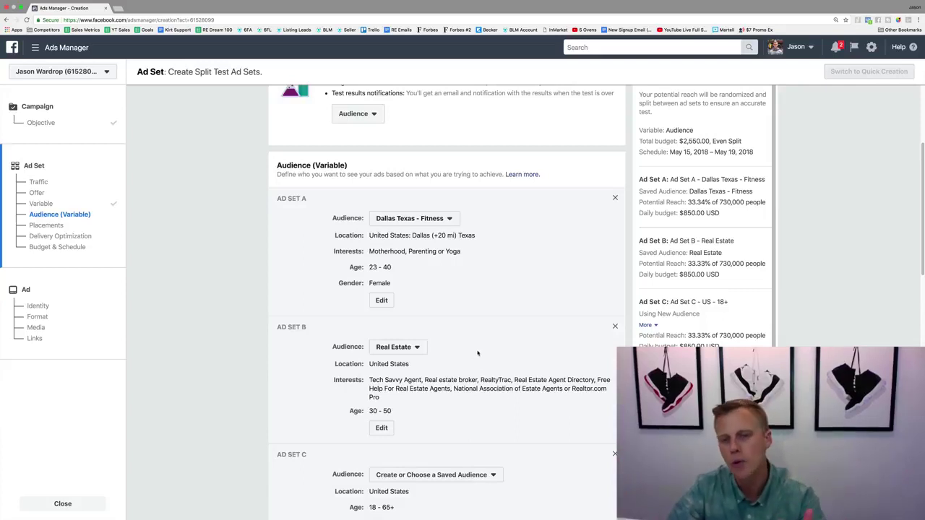
{"action": "scroll", "coordinate": [477, 355], "scroll_direction": "down", "scroll_amount": 2}
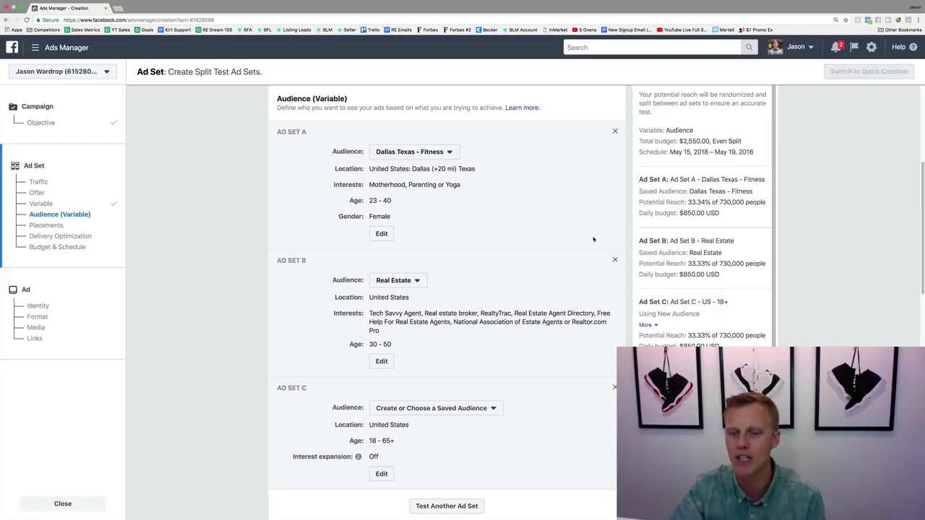
Step: Change the split test variable to Creative
{"action": "scroll", "coordinate": [605, 236], "scroll_direction": "up", "scroll_amount": 6}
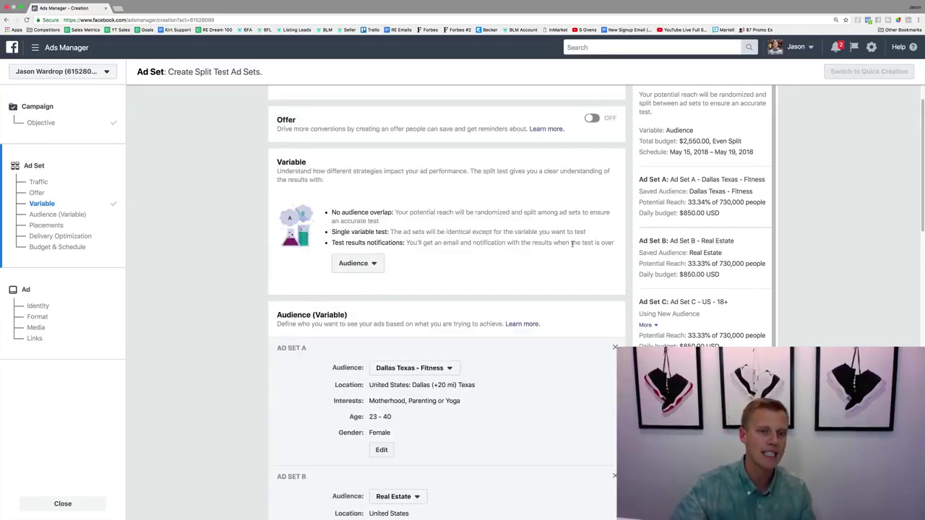
{"action": "left_click", "coordinate": [363, 264]}
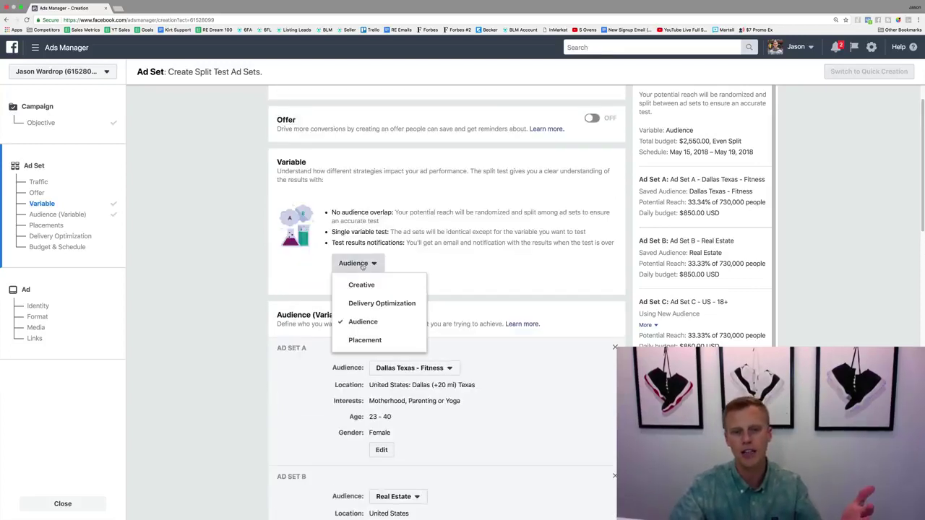
{"action": "left_click", "coordinate": [361, 285]}
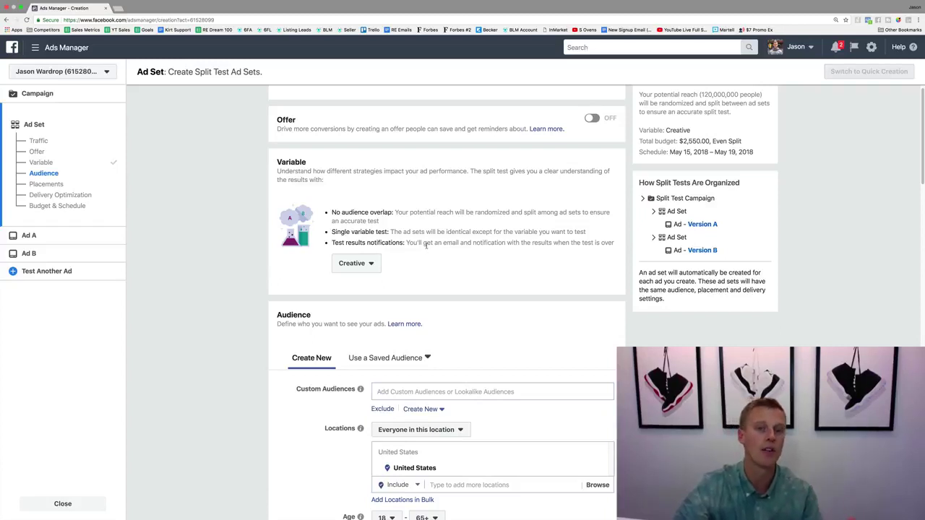
Step: Examine the audience, placement, delivery optimization, and budget and schedule settings of the creative split test's ad set
{"action": "scroll", "coordinate": [426, 246], "scroll_direction": "down", "scroll_amount": 5}
{"action": "scroll", "coordinate": [425, 249], "scroll_direction": "up", "scroll_amount": 5}
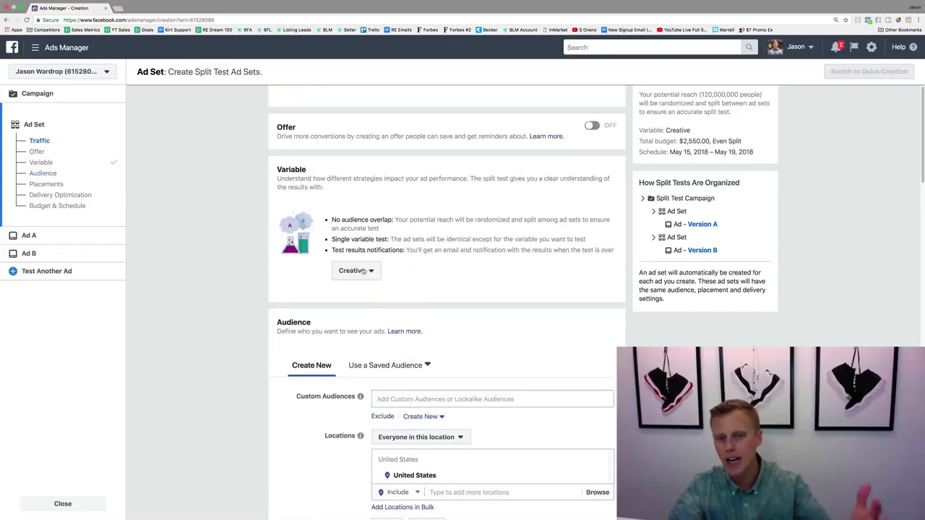
{"action": "scroll", "coordinate": [308, 316], "scroll_direction": "down", "scroll_amount": 1}
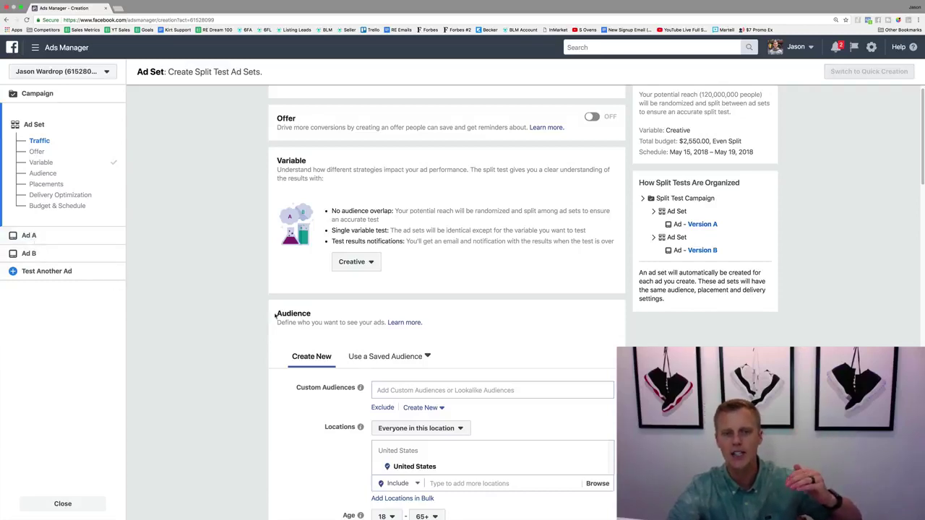
{"action": "scroll", "coordinate": [289, 311], "scroll_direction": "down", "scroll_amount": 5}
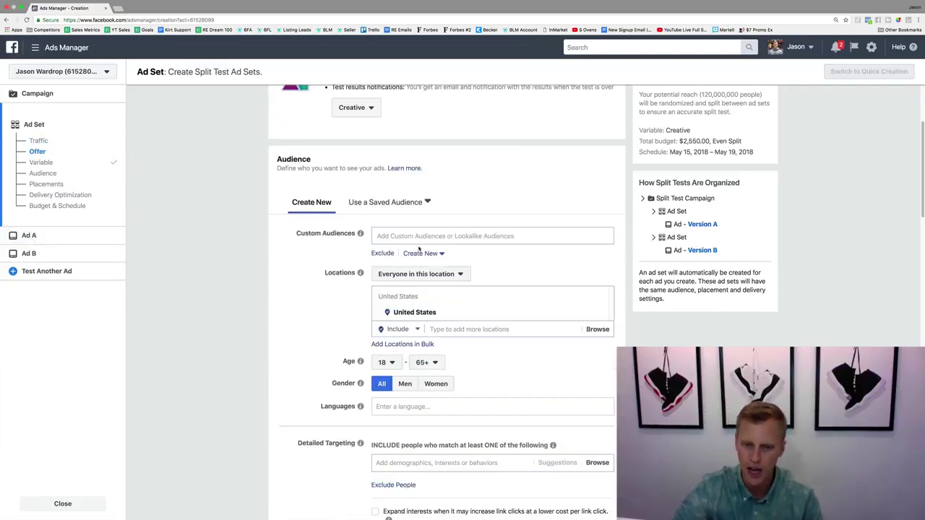
{"action": "scroll", "coordinate": [354, 275], "scroll_direction": "down", "scroll_amount": 10}
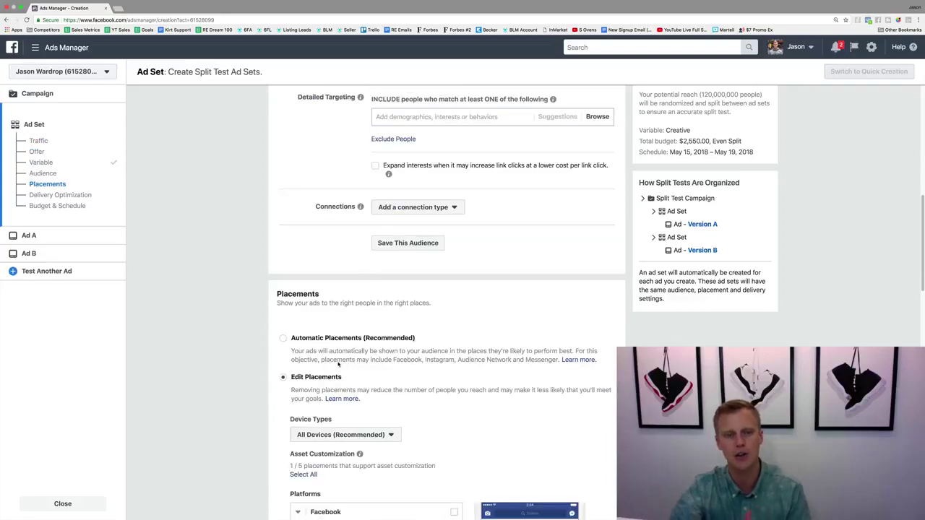
{"action": "scroll", "coordinate": [337, 364], "scroll_direction": "down", "scroll_amount": 15}
{"action": "scroll", "coordinate": [380, 328], "scroll_direction": "down", "scroll_amount": 8}
{"action": "left_click", "coordinate": [427, 266]}
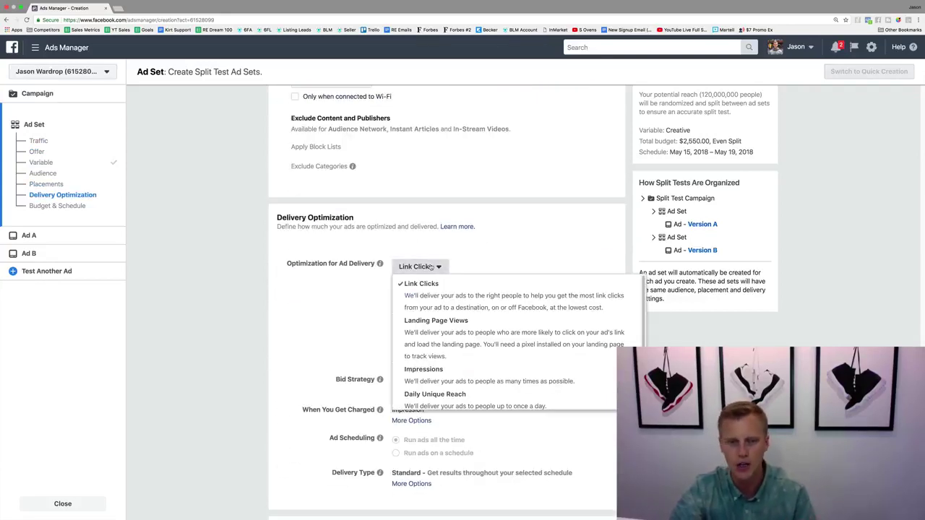
{"action": "left_click", "coordinate": [339, 325]}
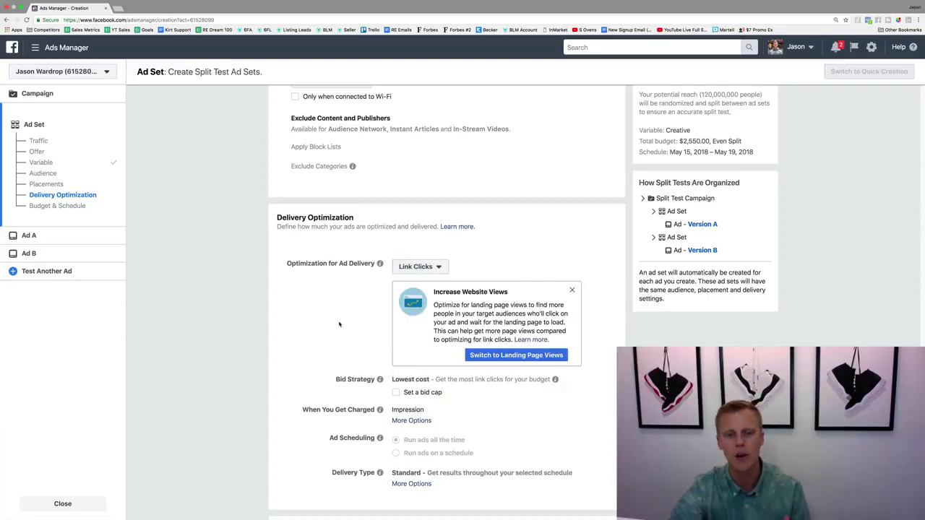
{"action": "scroll", "coordinate": [339, 325], "scroll_direction": "down", "scroll_amount": 7}
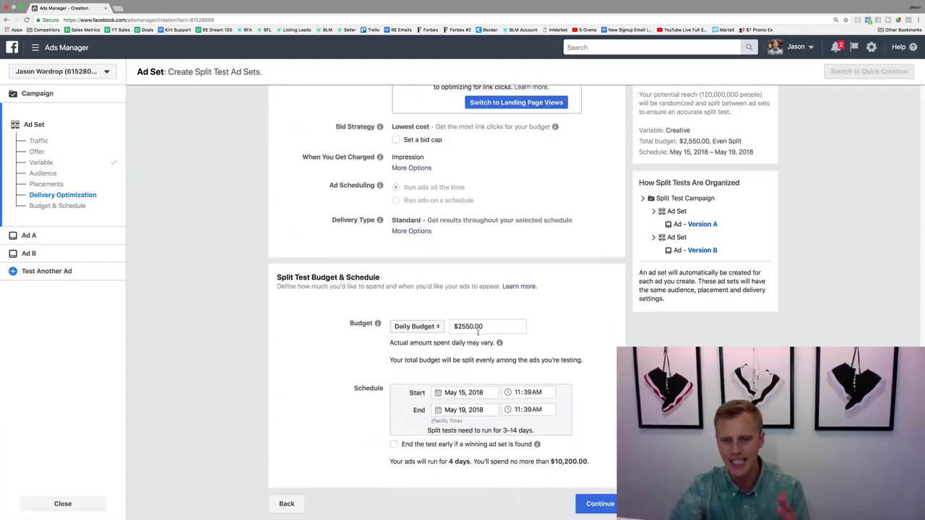
Step: Continue to the ad setup and review Ad A's format, image and link fields
{"action": "left_click", "coordinate": [600, 505]}
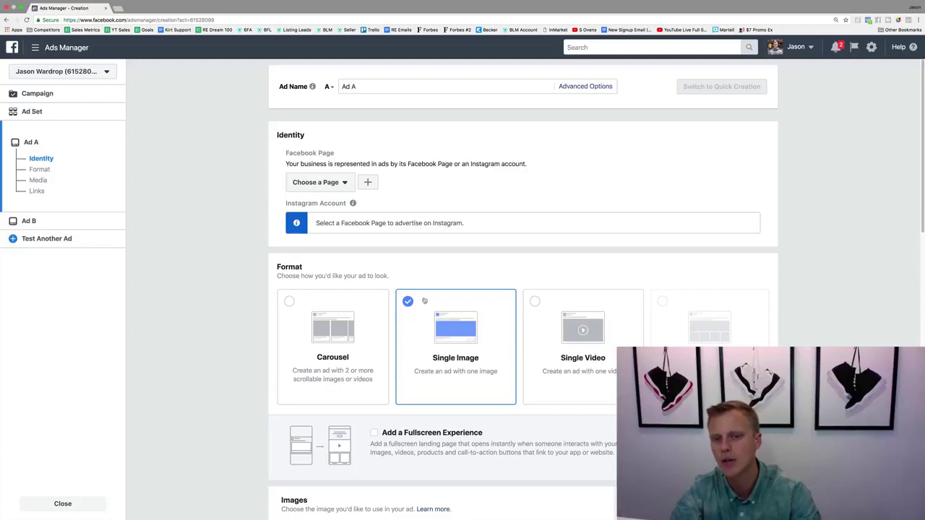
{"action": "scroll", "coordinate": [435, 348], "scroll_direction": "down", "scroll_amount": 20}
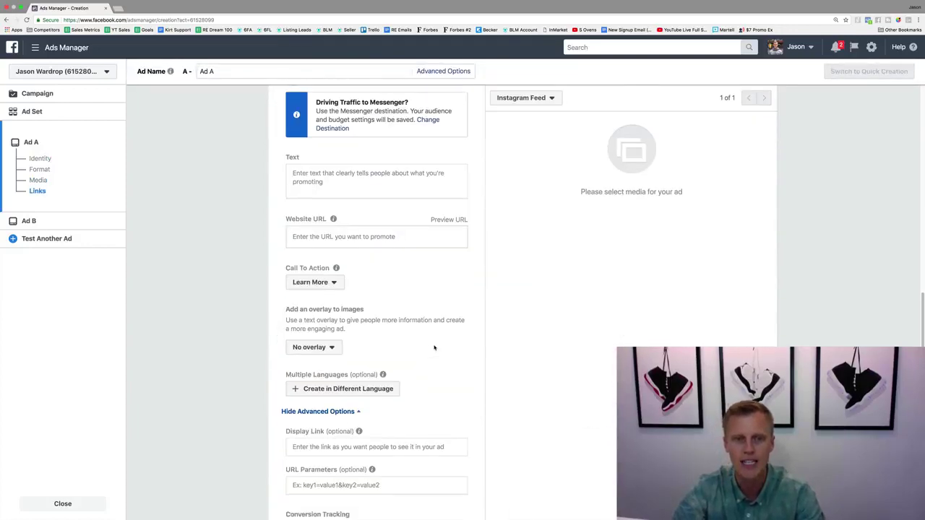
{"action": "scroll", "coordinate": [433, 344], "scroll_direction": "up", "scroll_amount": 10}
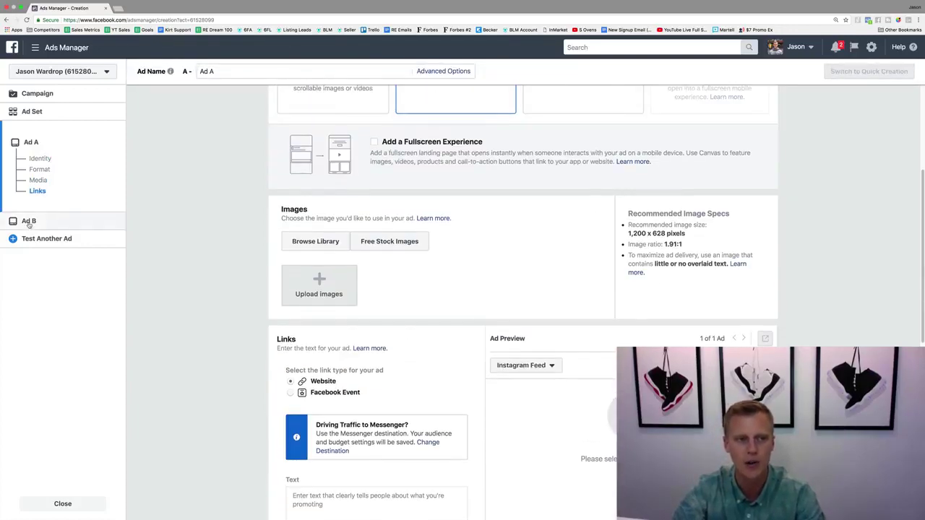
Step: Set Ad B to the Single Video format and select its Facebook Page and connected Instagram account
{"action": "left_click", "coordinate": [29, 222]}
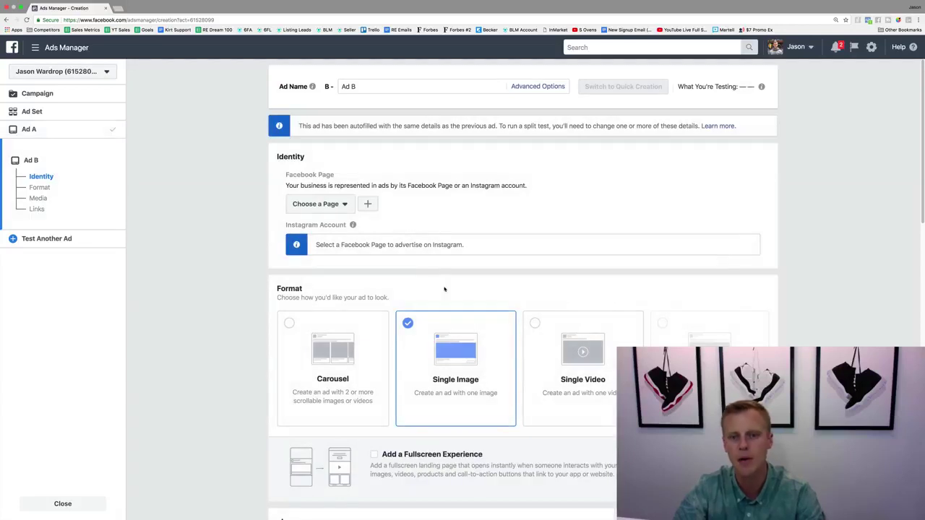
{"action": "left_click", "coordinate": [593, 361]}
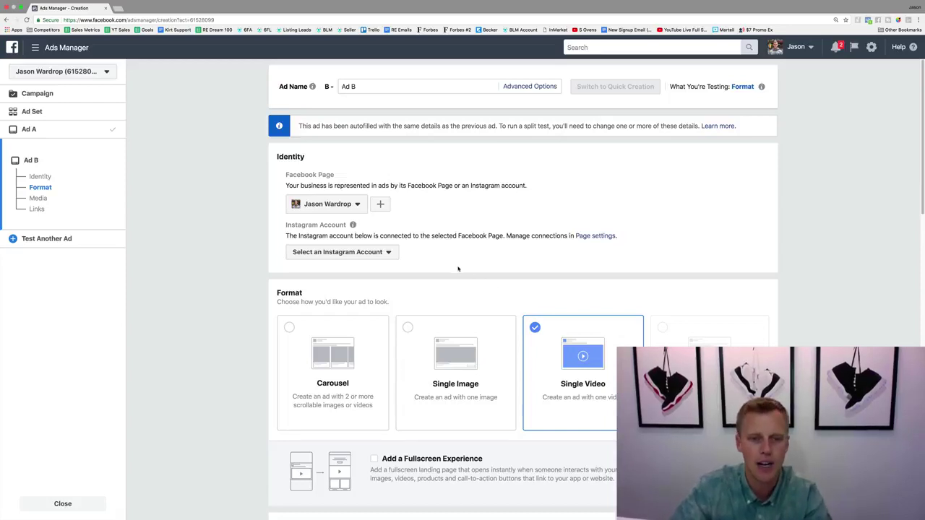
{"action": "left_click", "coordinate": [368, 251]}
{"action": "left_click", "coordinate": [355, 289]}
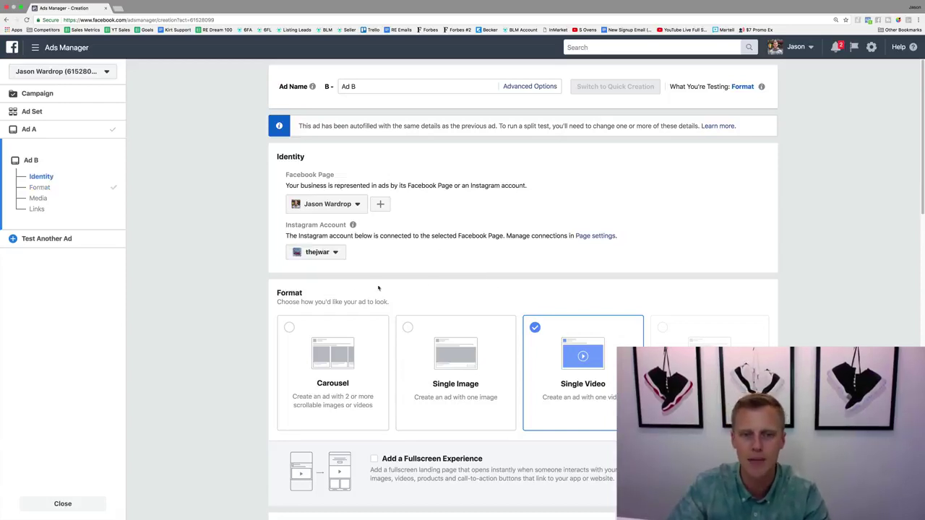
Step: Compare the media and link fields of Ad B and Ad A, including the text, website URL and call to action
{"action": "scroll", "coordinate": [404, 268], "scroll_direction": "down", "scroll_amount": 2}
{"action": "scroll", "coordinate": [404, 267], "scroll_direction": "down", "scroll_amount": 5}
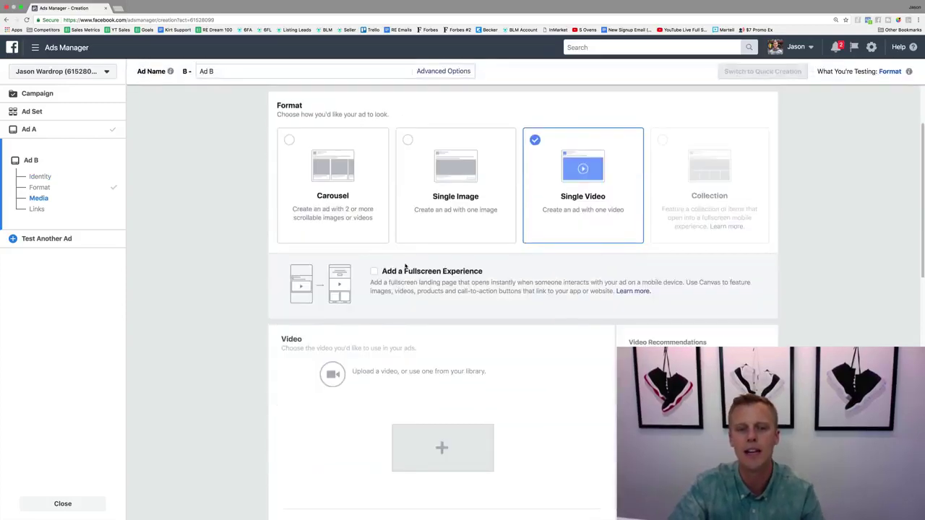
{"action": "scroll", "coordinate": [426, 279], "scroll_direction": "down", "scroll_amount": 5}
{"action": "scroll", "coordinate": [438, 290], "scroll_direction": "down", "scroll_amount": 5}
{"action": "left_click", "coordinate": [353, 427]}
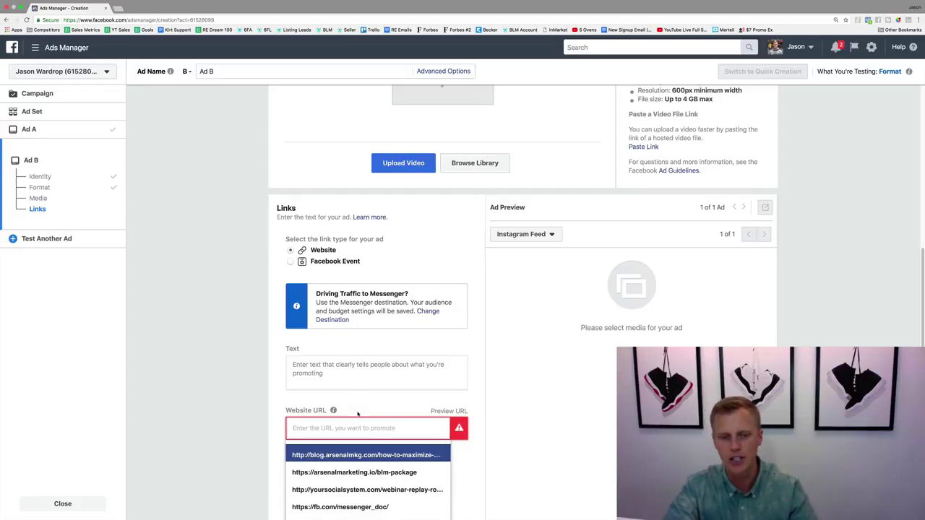
{"action": "left_click", "coordinate": [355, 366]}
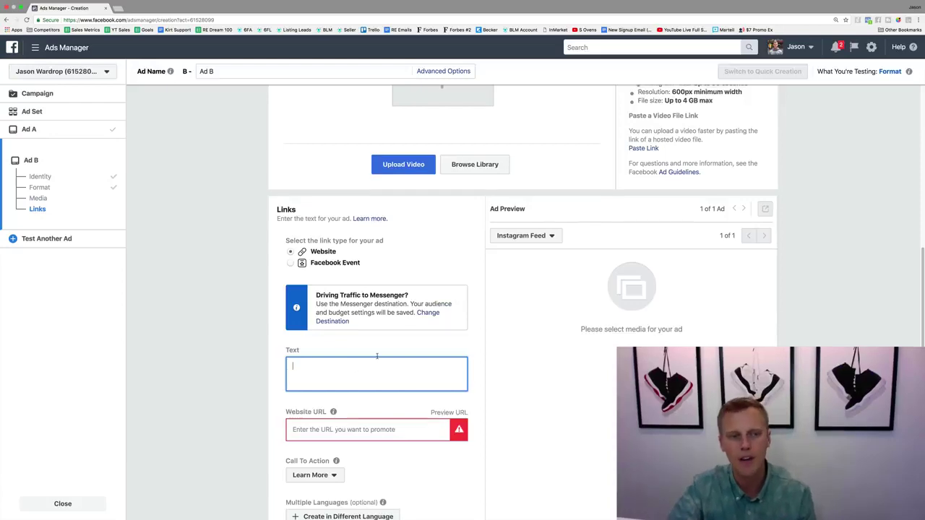
{"action": "scroll", "coordinate": [376, 357], "scroll_direction": "up", "scroll_amount": 2}
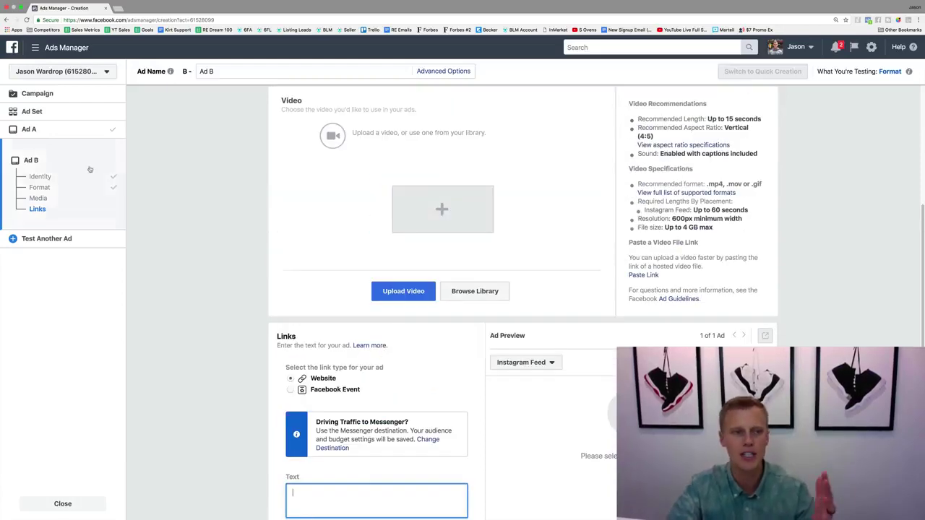
{"action": "left_click", "coordinate": [29, 129]}
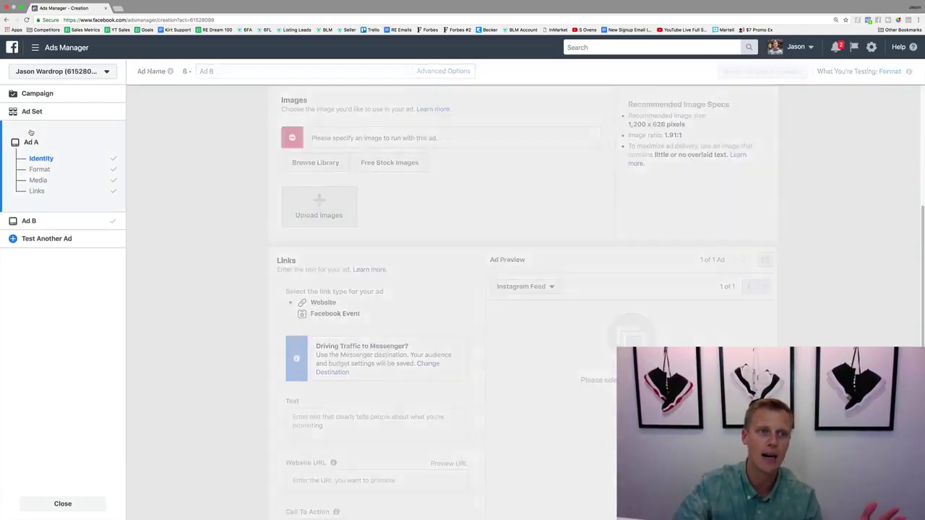
{"action": "scroll", "coordinate": [312, 294], "scroll_direction": "down", "scroll_amount": 7}
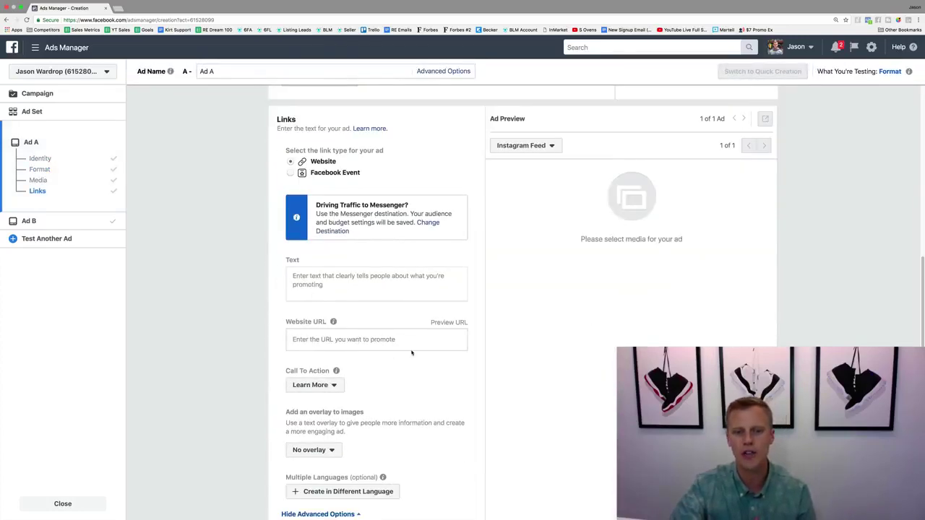
{"action": "left_click", "coordinate": [355, 287]}
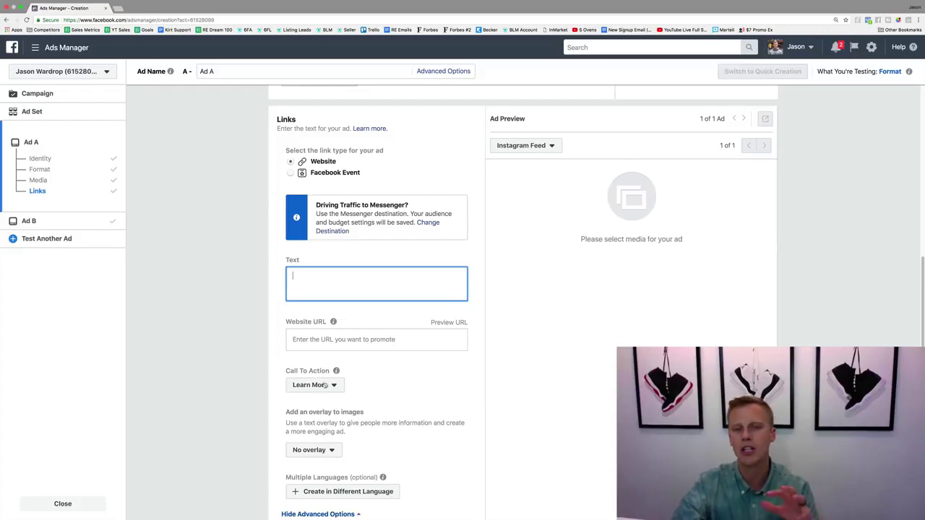
{"action": "scroll", "coordinate": [358, 381], "scroll_direction": "up", "scroll_amount": 5}
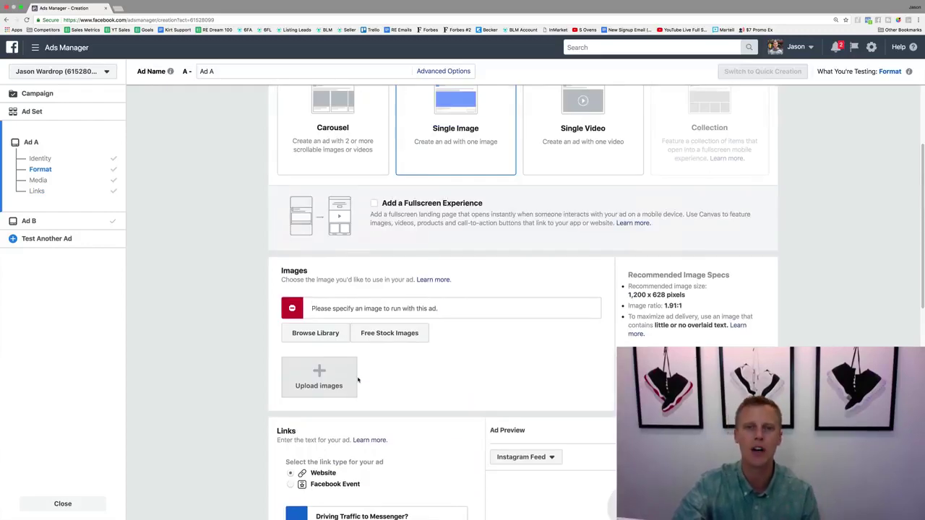